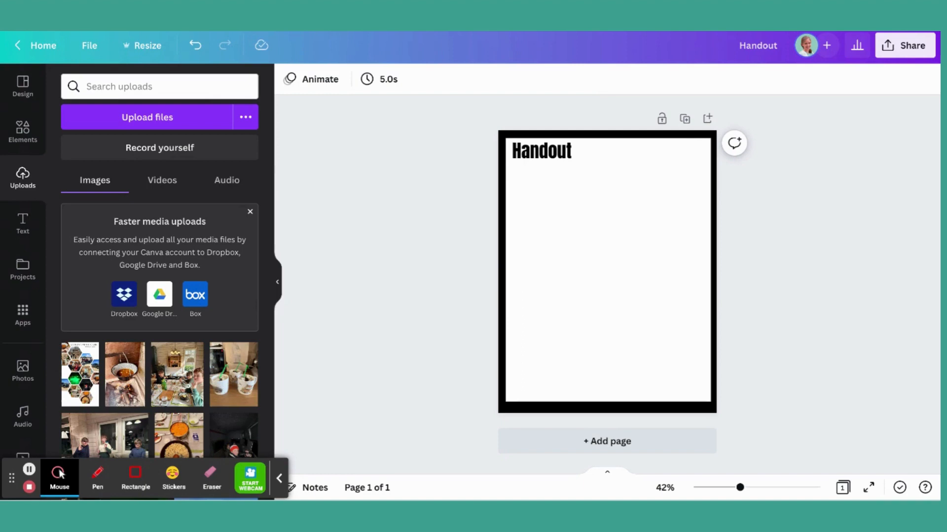
Add a circle from the Lines & Shapes collection and fill it with the brand palette's red.
{"action": "left_click", "coordinate": [24, 140]}
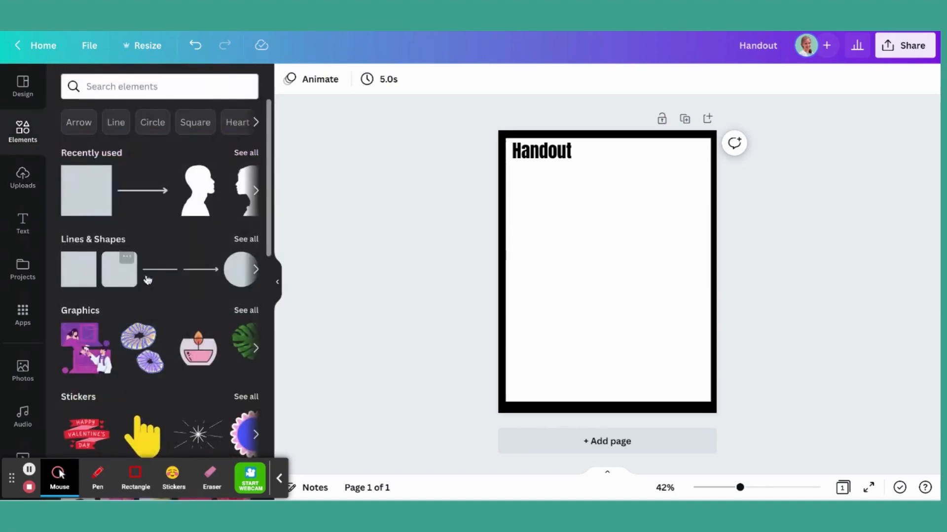
{"action": "left_click", "coordinate": [245, 240]}
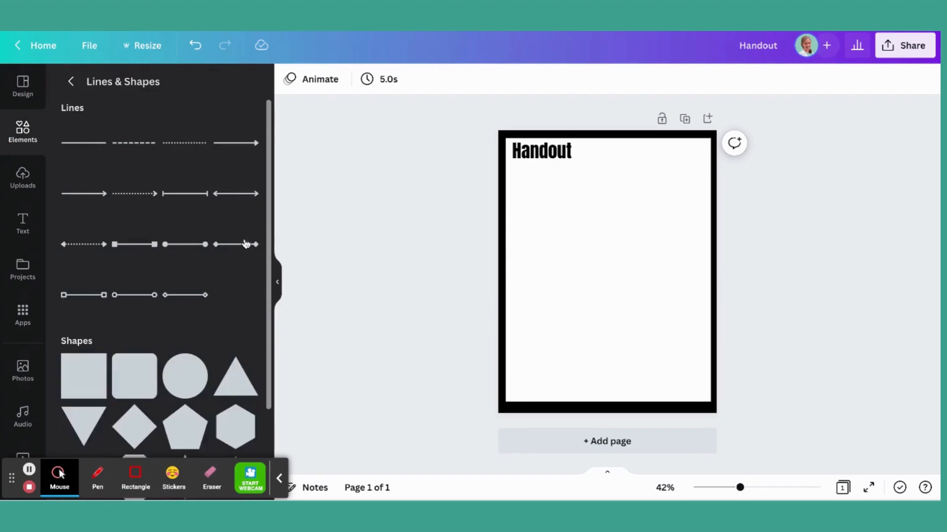
{"action": "scroll", "coordinate": [227, 296], "scroll_direction": "down", "scroll_amount": 1}
{"action": "scroll", "coordinate": [221, 340], "scroll_direction": "down", "scroll_amount": 6}
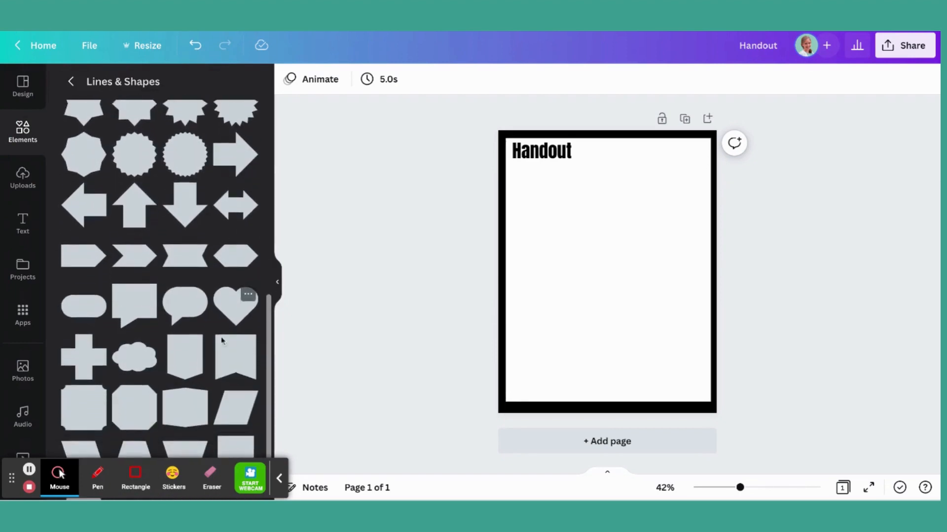
{"action": "scroll", "coordinate": [231, 320], "scroll_direction": "up", "scroll_amount": 6}
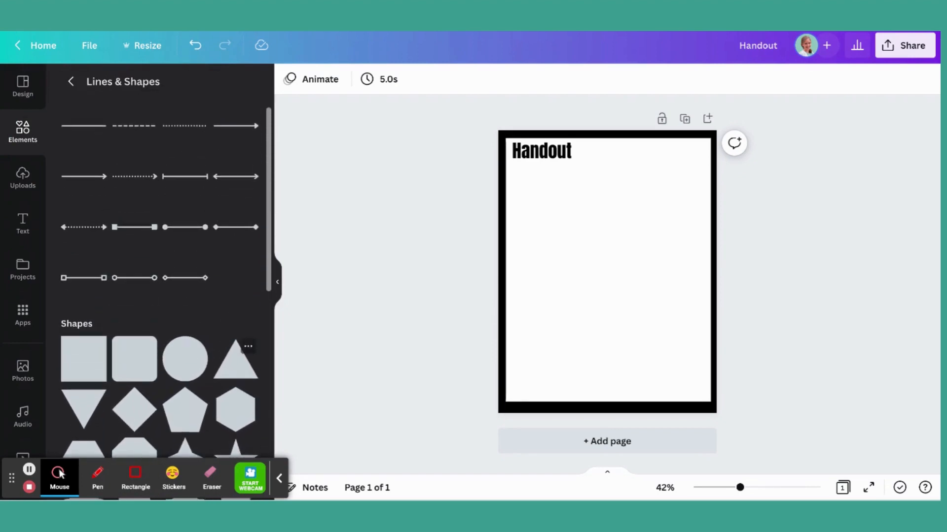
{"action": "scroll", "coordinate": [232, 325], "scroll_direction": "down", "scroll_amount": 1}
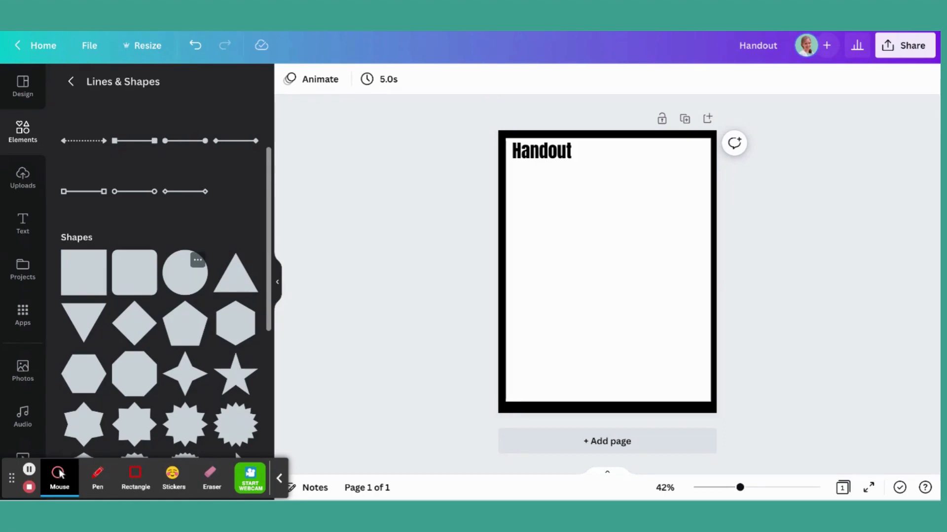
{"action": "left_click", "coordinate": [185, 273]}
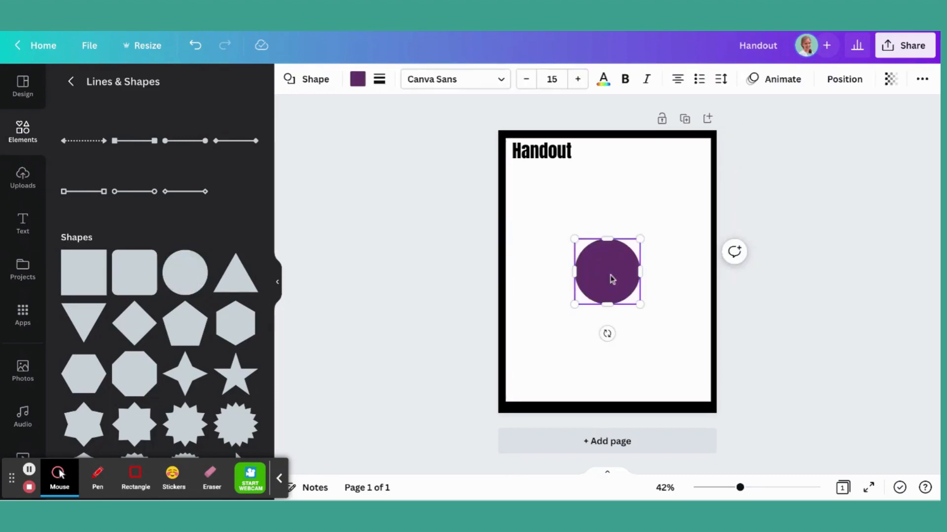
{"action": "left_click", "coordinate": [357, 78]}
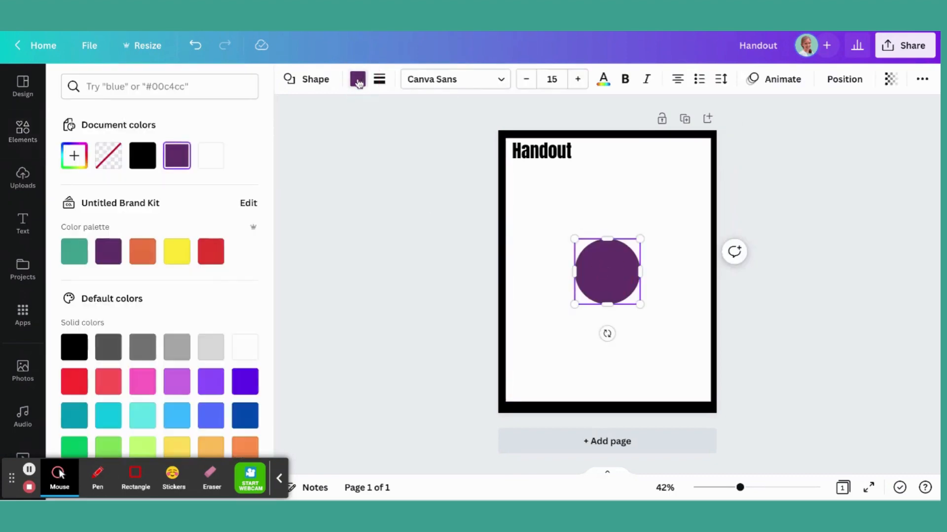
{"action": "left_click", "coordinate": [211, 260]}
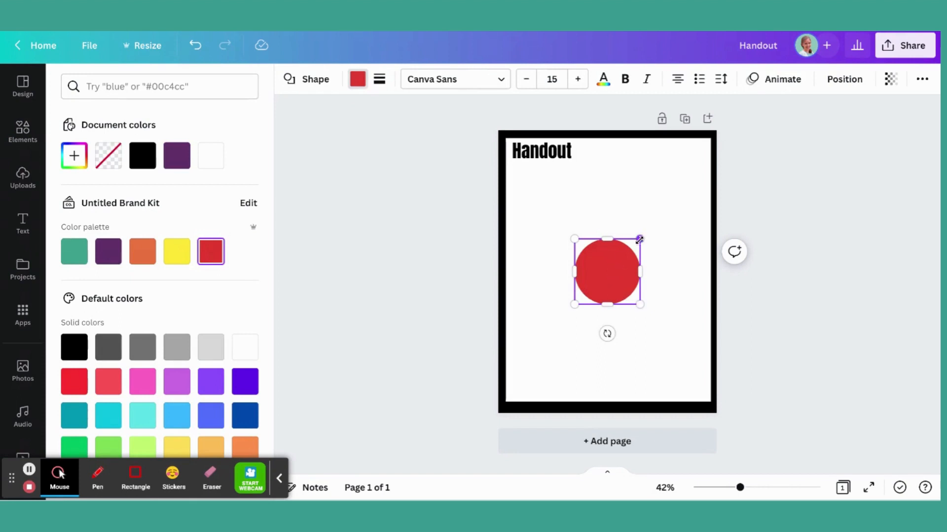
Shrink the red circle and place it on the top border just beside the Handout title.
{"action": "left_click_drag", "start_coordinate": [640, 239], "coordinate": [602, 276]}
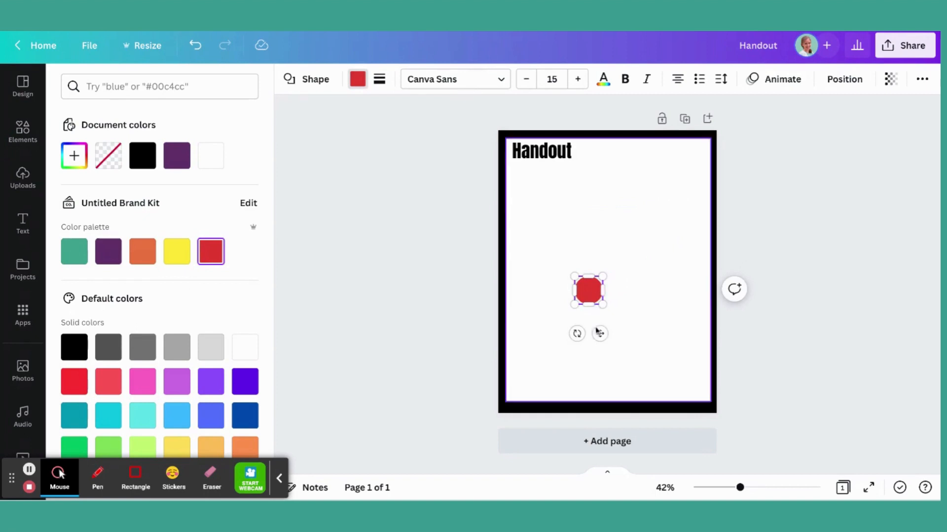
{"action": "left_click_drag", "start_coordinate": [600, 336], "coordinate": [610, 196]}
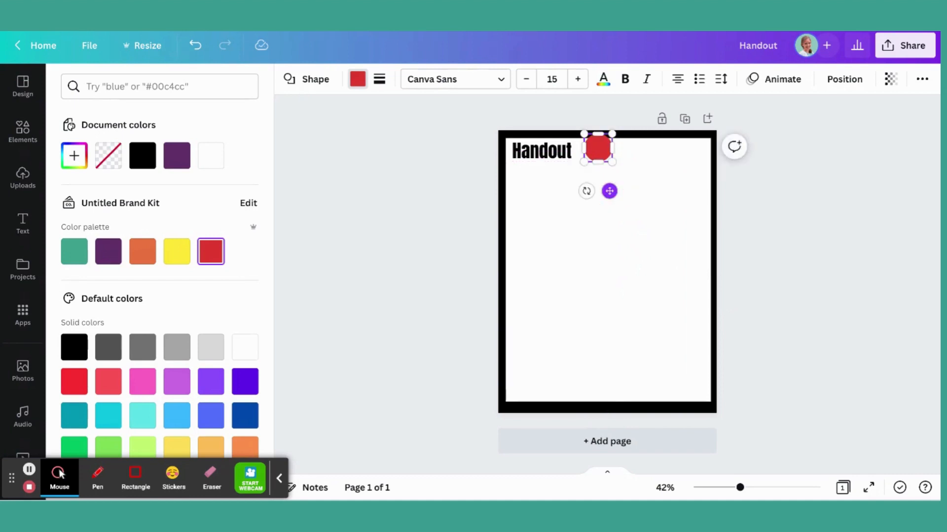
{"action": "left_click", "coordinate": [767, 261]}
{"action": "left_click", "coordinate": [814, 185]}
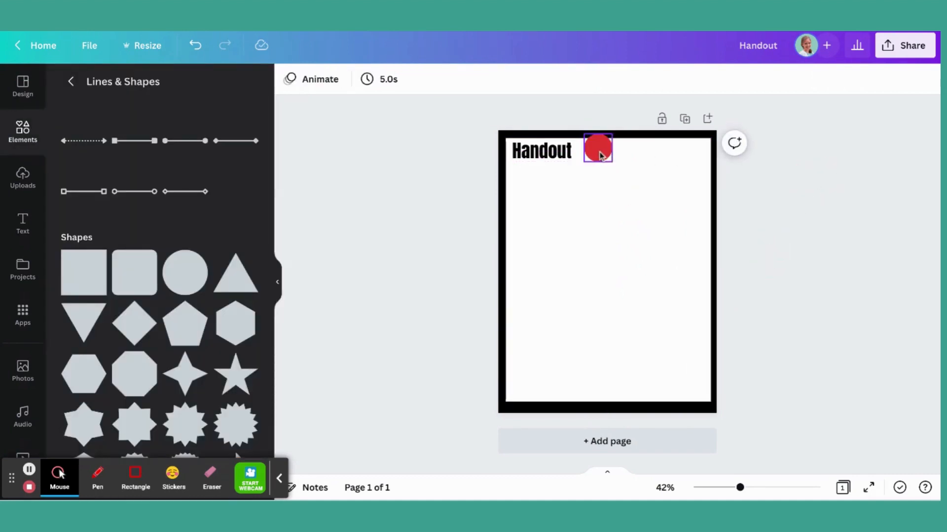
Duplicate the red circle, place a slightly larger copy overlapping its right side, and fill the copy with the palette's orange.
{"action": "left_click", "coordinate": [600, 154]}
{"action": "left_click", "coordinate": [577, 198]}
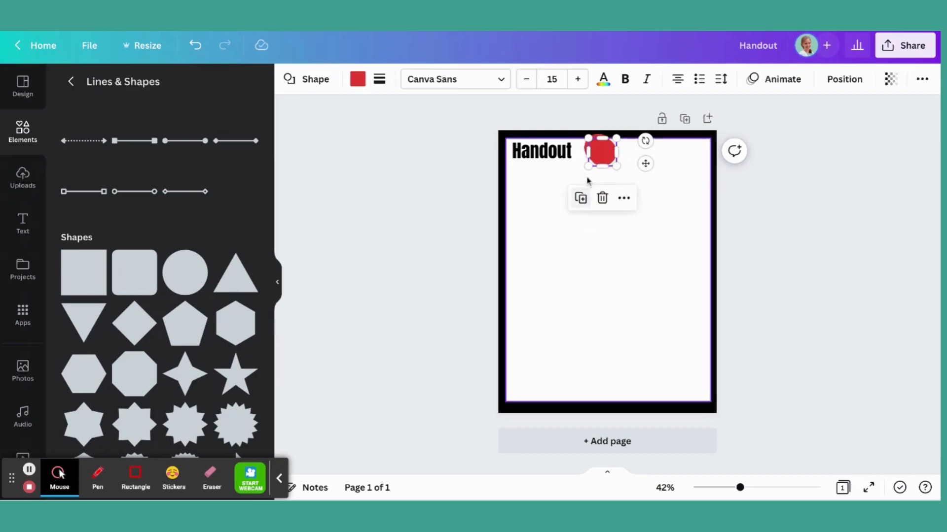
{"action": "left_click_drag", "start_coordinate": [604, 155], "coordinate": [629, 153]}
{"action": "left_click", "coordinate": [357, 79]}
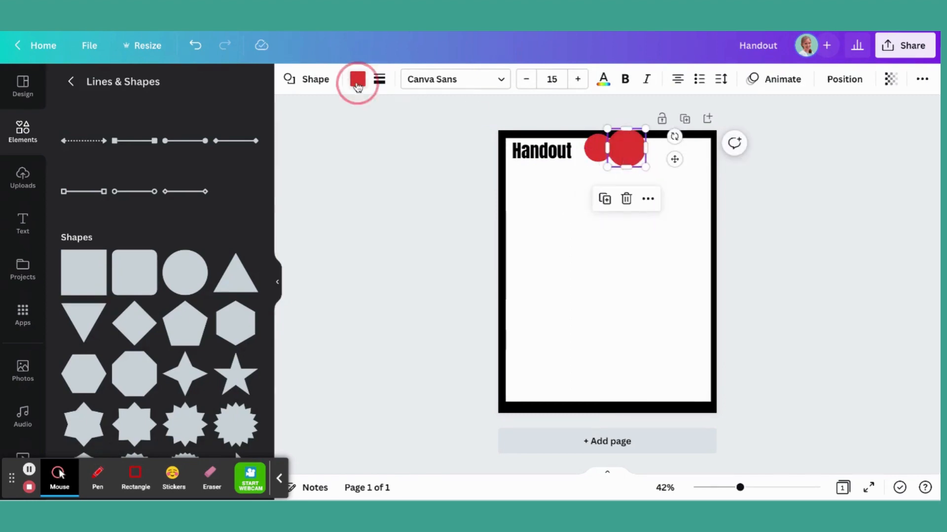
{"action": "left_click", "coordinate": [148, 256]}
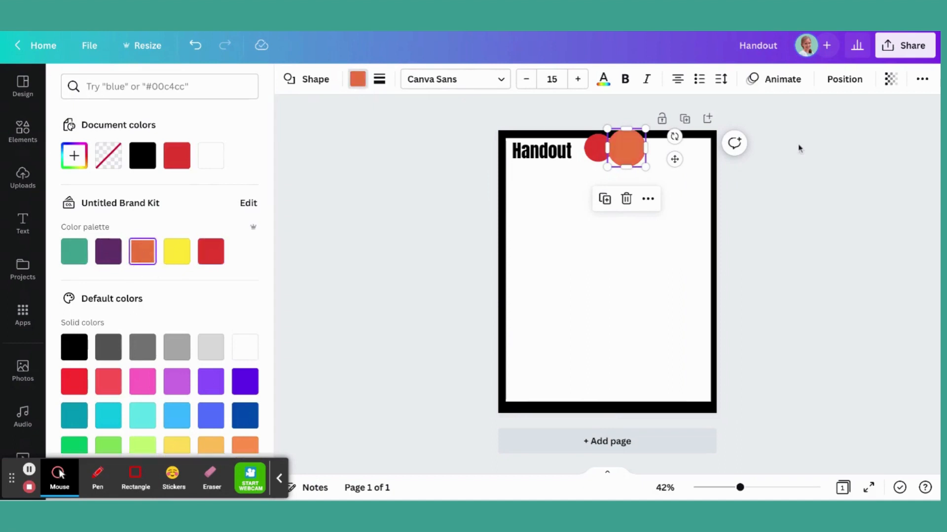
Adjust the orange circle's layer order so it sits directly behind the red circle but in front of the page background.
{"action": "left_click", "coordinate": [851, 84]}
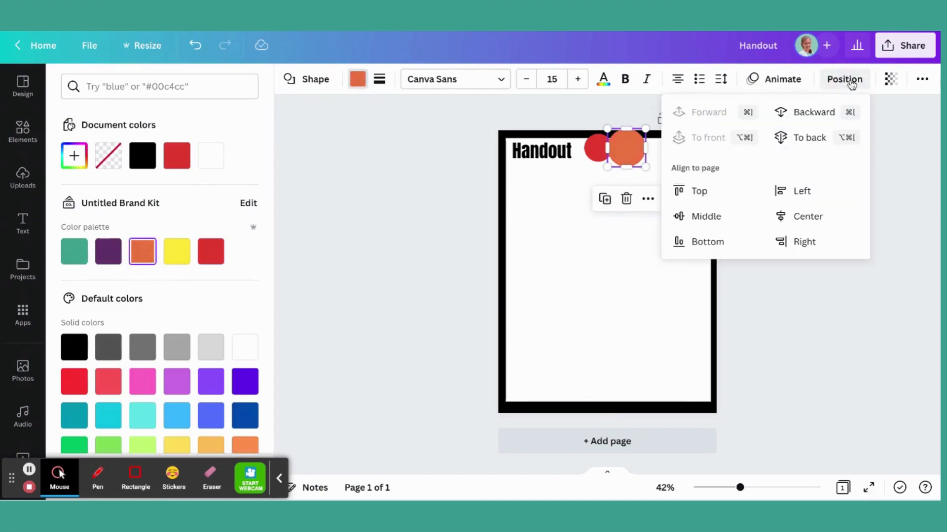
{"action": "left_click", "coordinate": [817, 113]}
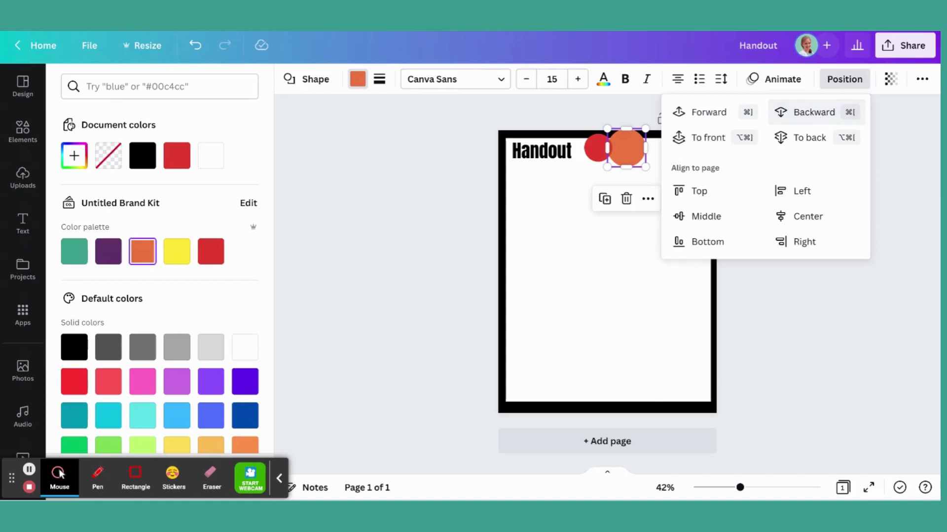
{"action": "left_click", "coordinate": [814, 112]}
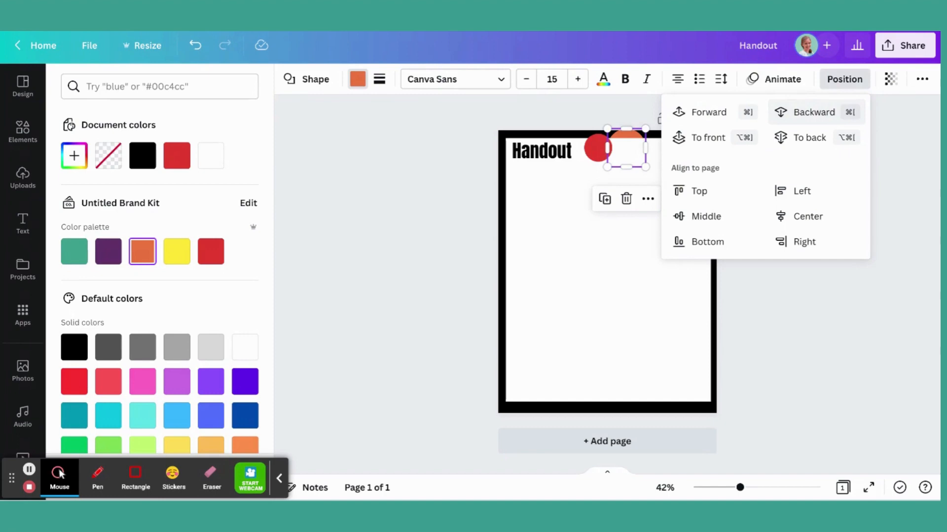
{"action": "left_click", "coordinate": [814, 112]}
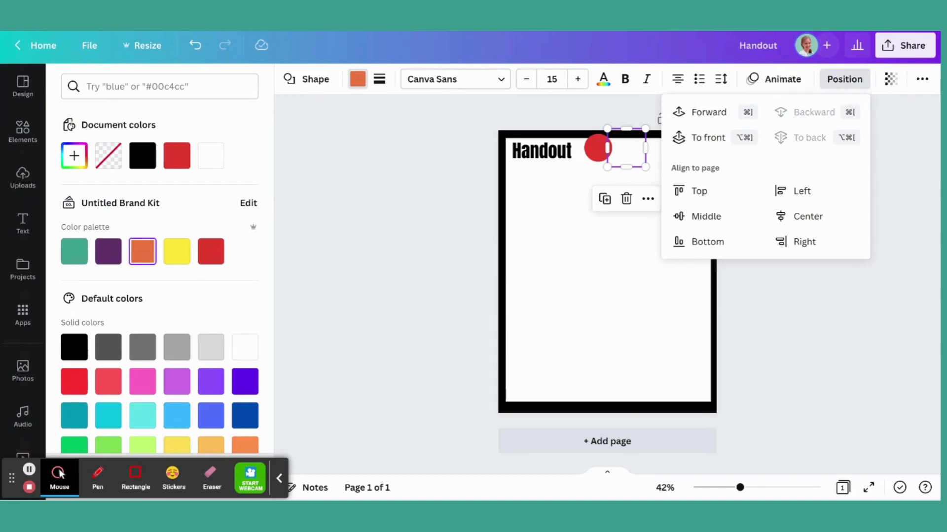
{"action": "left_click", "coordinate": [720, 116]}
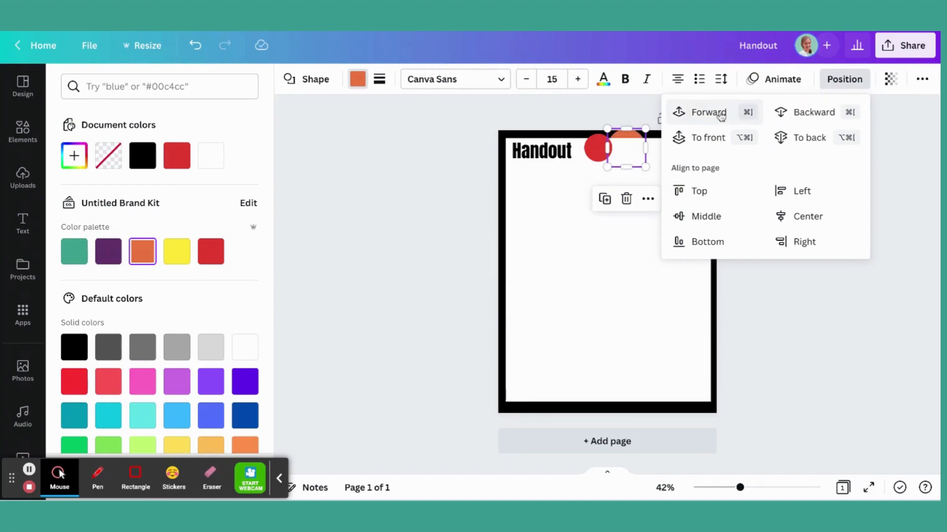
{"action": "left_click", "coordinate": [721, 115]}
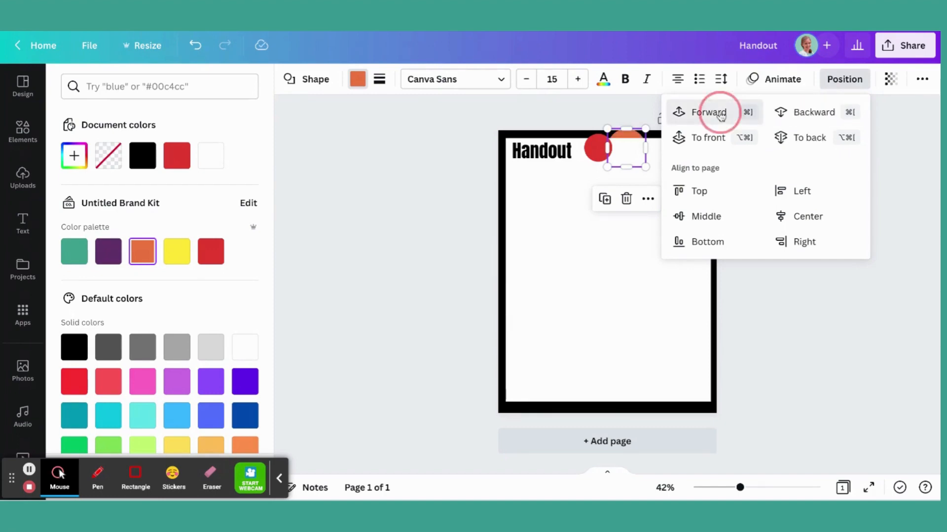
{"action": "left_click", "coordinate": [775, 315]}
{"action": "left_click", "coordinate": [775, 315]}
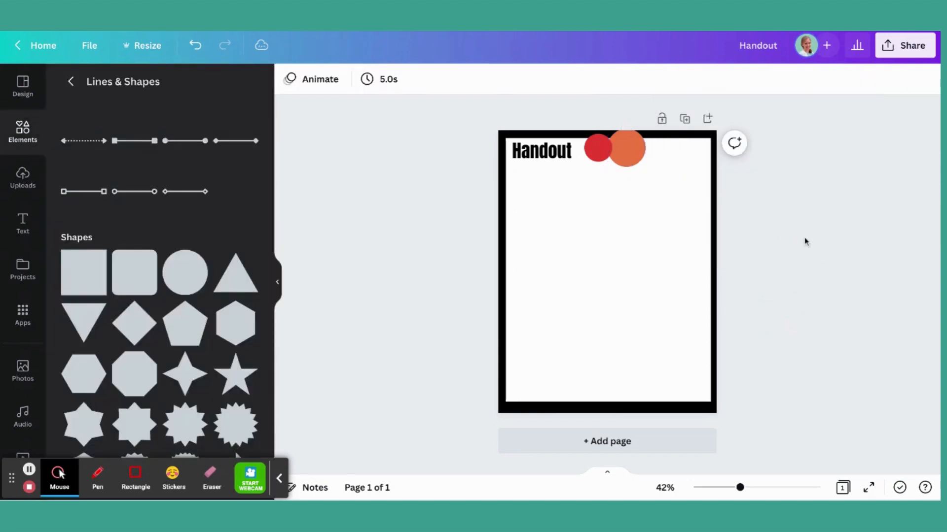
Duplicate the orange circle, place a larger copy overlapping its right side, and fill the copy with the palette's yellow.
{"action": "left_click", "coordinate": [627, 155]}
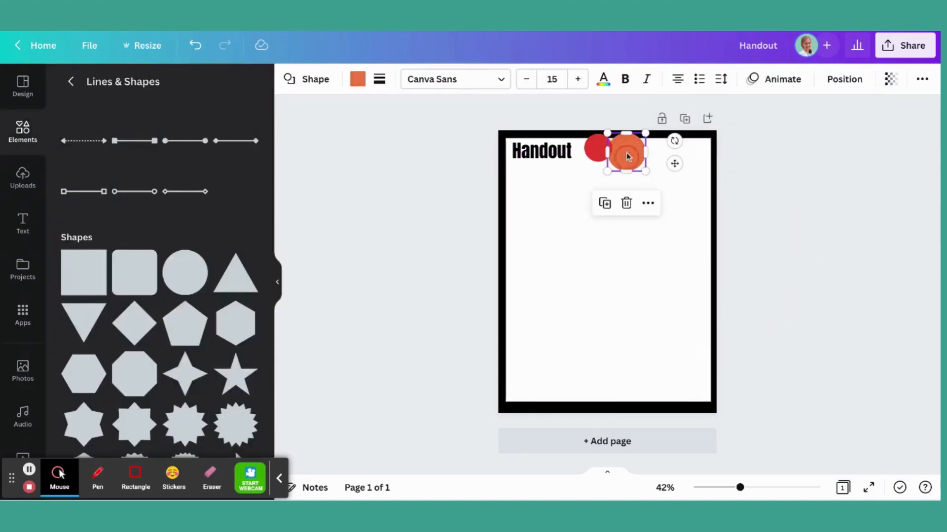
{"action": "left_click", "coordinate": [604, 203]}
{"action": "left_click_drag", "start_coordinate": [630, 157], "coordinate": [659, 157]}
{"action": "left_click", "coordinate": [358, 79]}
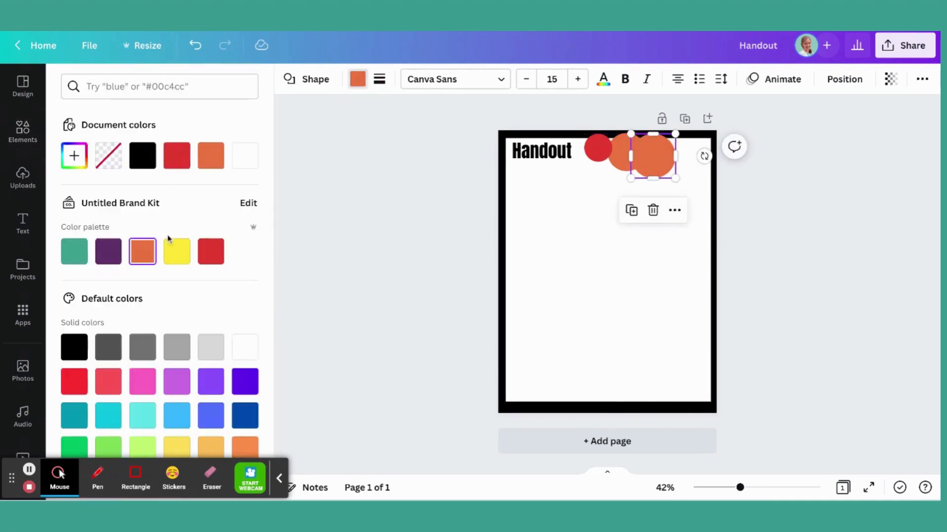
{"action": "left_click", "coordinate": [177, 252]}
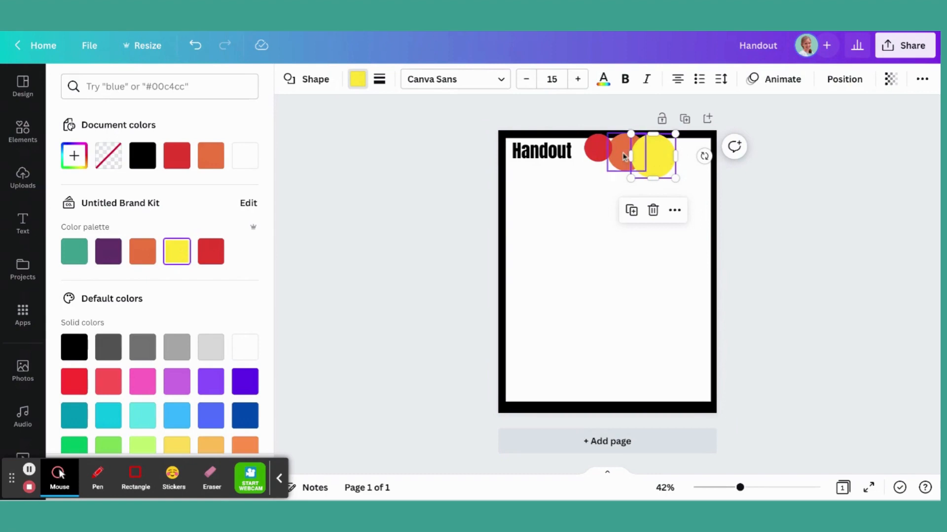
Send the yellow circle backward one layer so it sits behind the orange circle.
{"action": "left_click", "coordinate": [844, 80]}
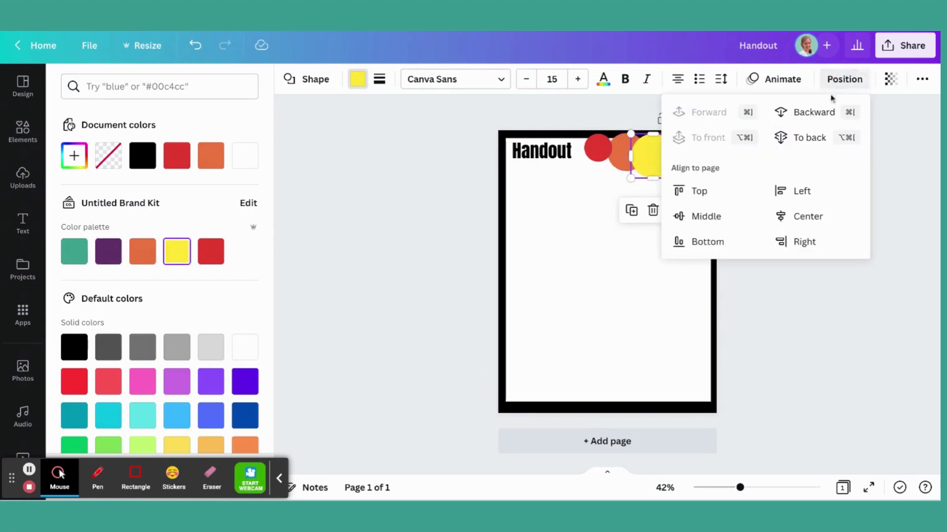
{"action": "left_click", "coordinate": [812, 112]}
{"action": "left_click", "coordinate": [826, 342]}
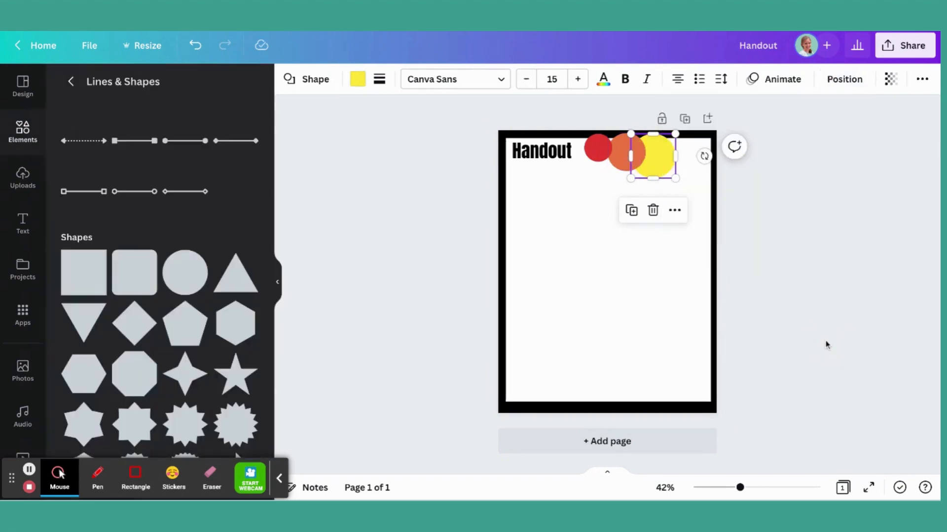
{"action": "left_click", "coordinate": [843, 260]}
Duplicate the yellow circle, place a larger copy running off the page's top-right corner, and fill it with the default light green.
{"action": "left_click", "coordinate": [658, 165]}
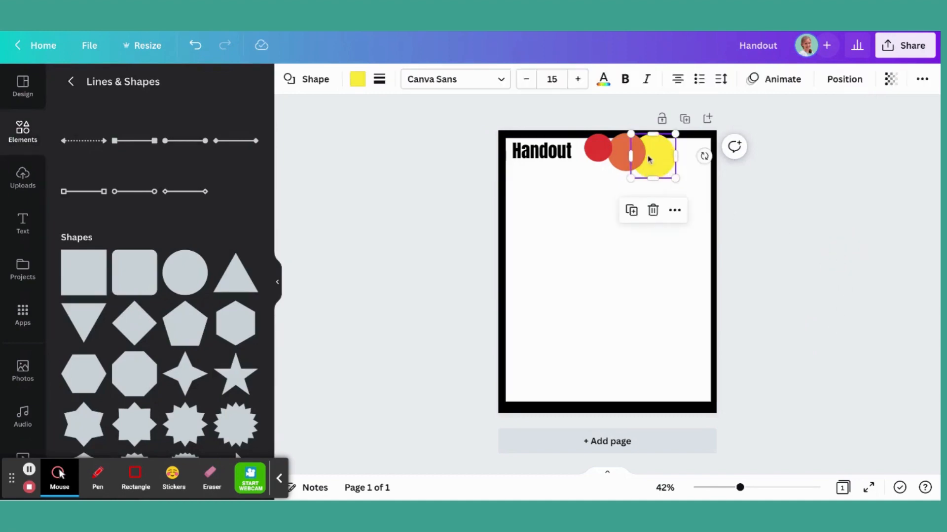
{"action": "left_click", "coordinate": [632, 211]}
{"action": "left_click_drag", "start_coordinate": [655, 163], "coordinate": [699, 176]}
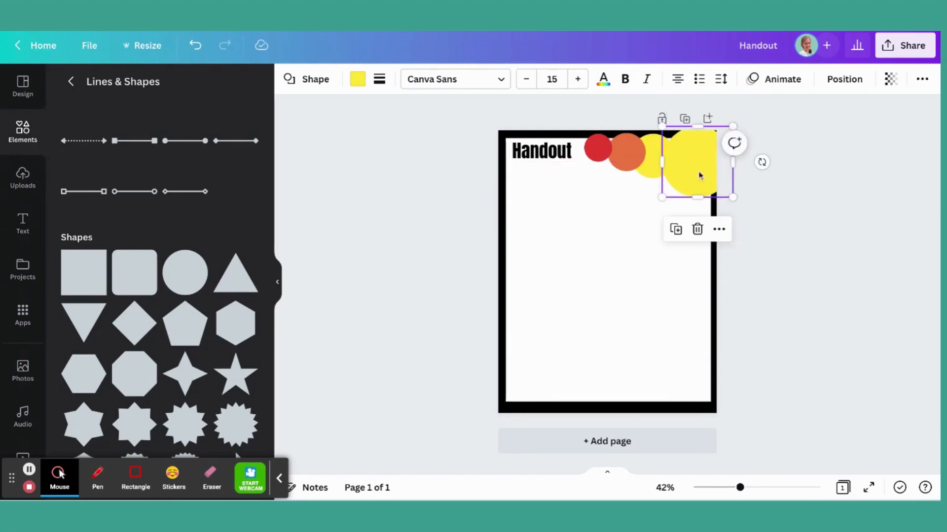
{"action": "left_click", "coordinate": [358, 80]}
{"action": "scroll", "coordinate": [196, 365], "scroll_direction": "down", "scroll_amount": 1}
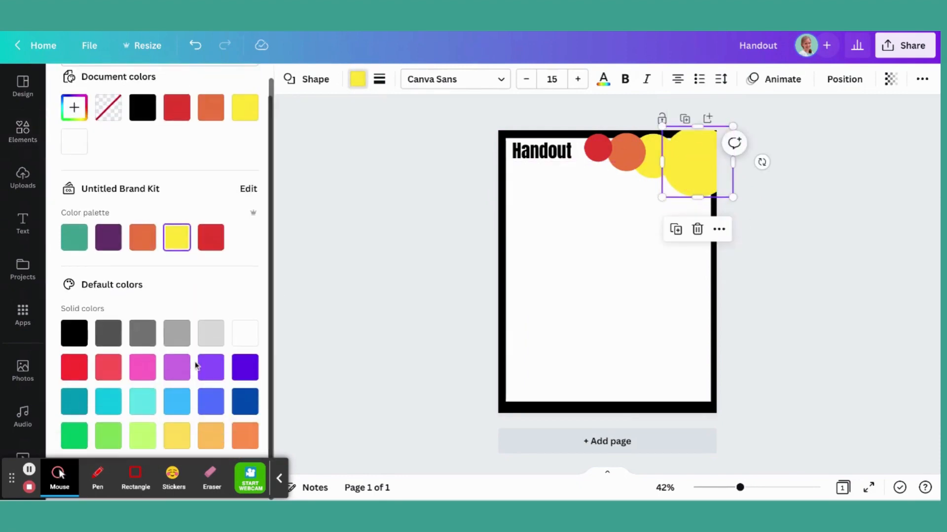
{"action": "left_click", "coordinate": [108, 435]}
Send the green circle backward one layer so it sits behind the yellow circle.
{"action": "left_click", "coordinate": [839, 81]}
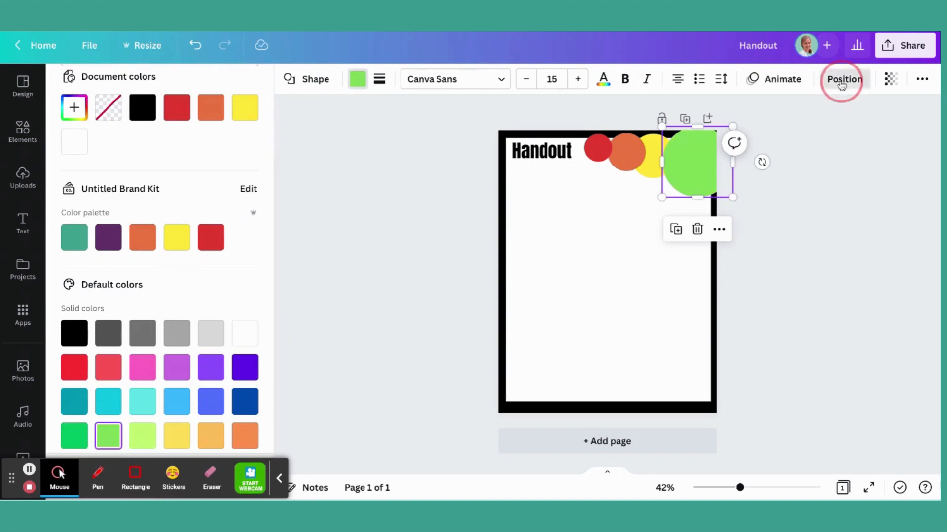
{"action": "left_click", "coordinate": [813, 118]}
{"action": "left_click", "coordinate": [812, 338]}
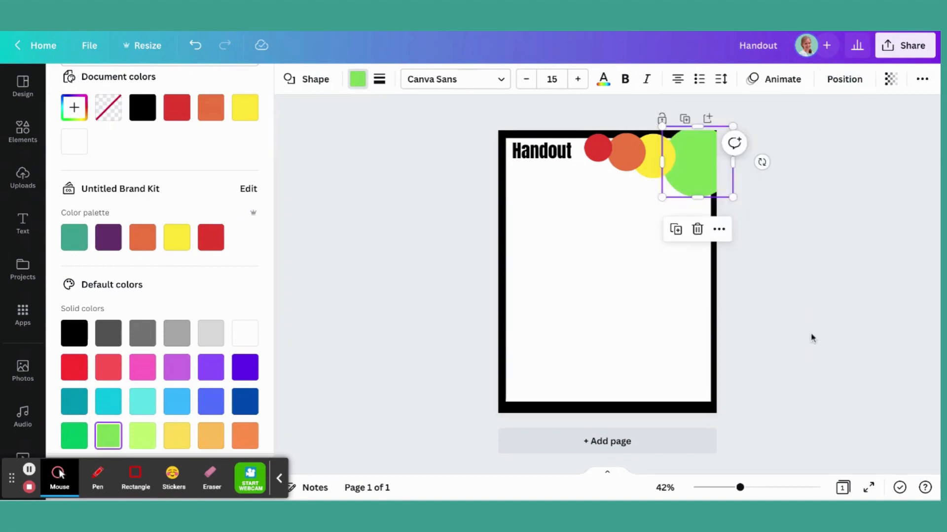
{"action": "left_click", "coordinate": [812, 196]}
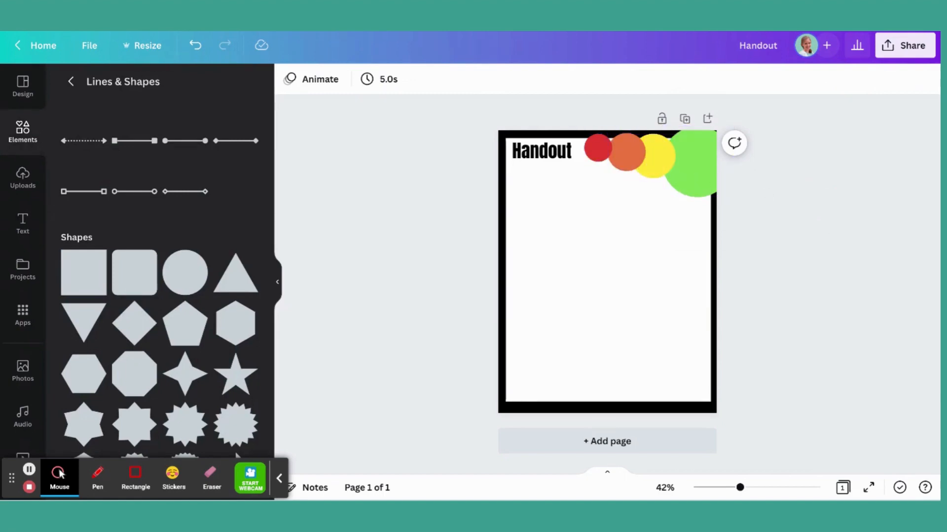
Search the photo library for "watercolor splash".
{"action": "scroll", "coordinate": [197, 365], "scroll_direction": "down", "scroll_amount": 3}
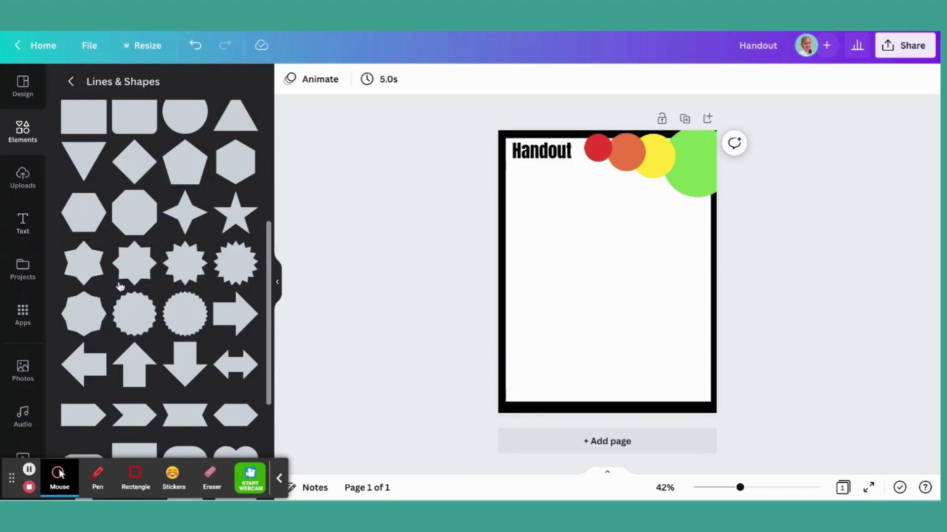
{"action": "scroll", "coordinate": [20, 316], "scroll_direction": "down", "scroll_amount": 1}
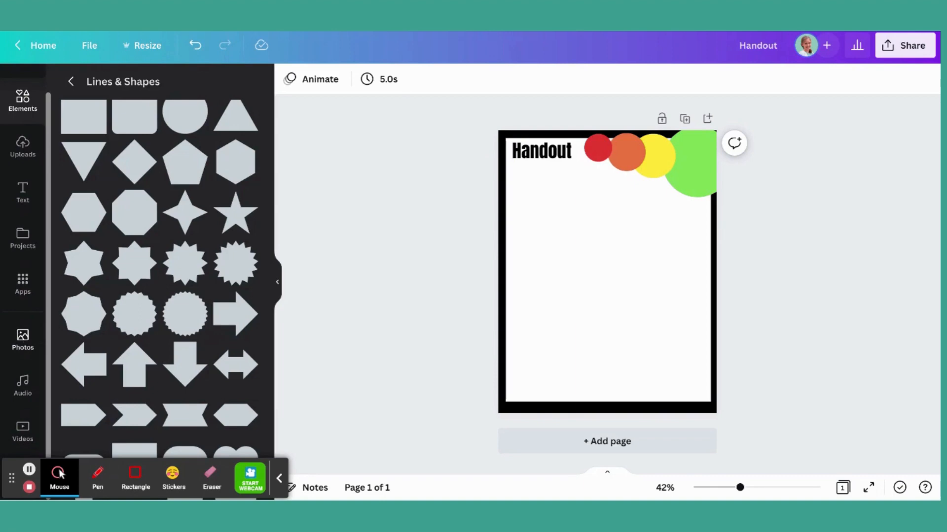
{"action": "left_click", "coordinate": [21, 338]}
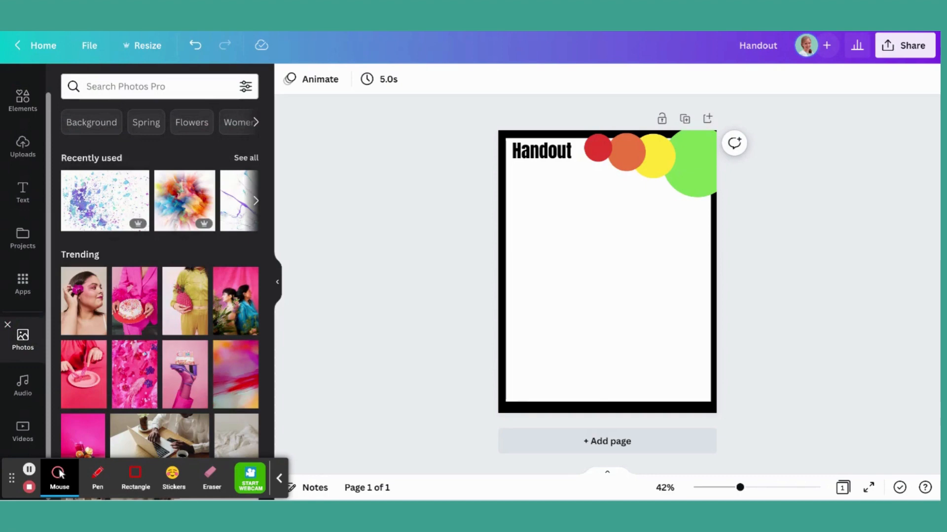
{"action": "left_click", "coordinate": [132, 87]}
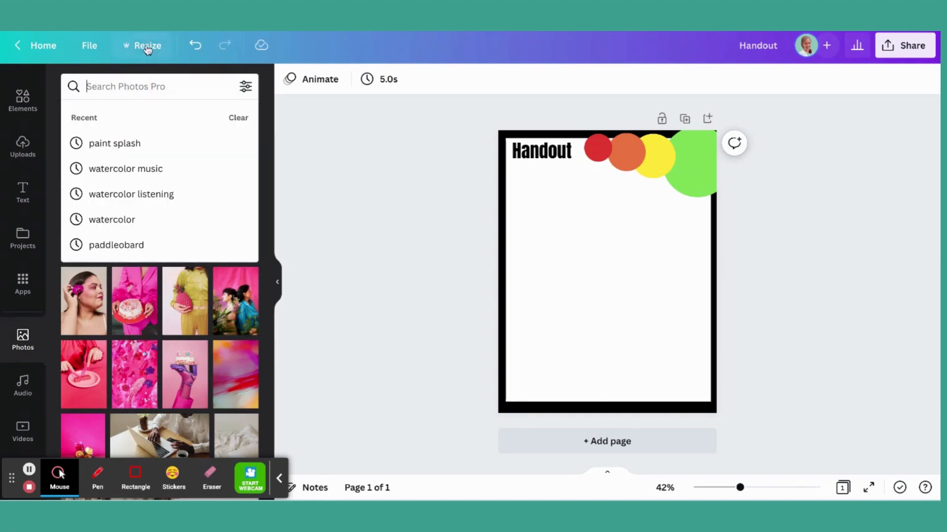
{"action": "type", "text": "watercolor "}
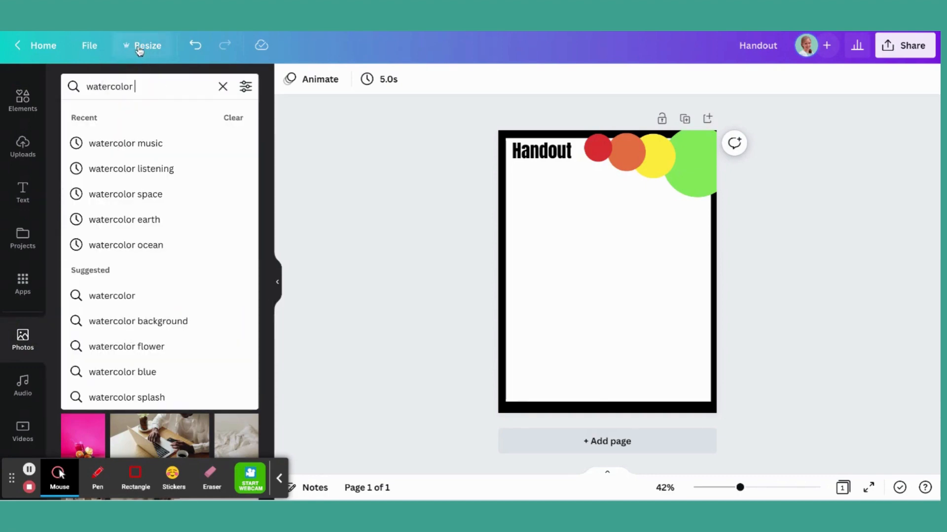
{"action": "type", "text": "splash"}
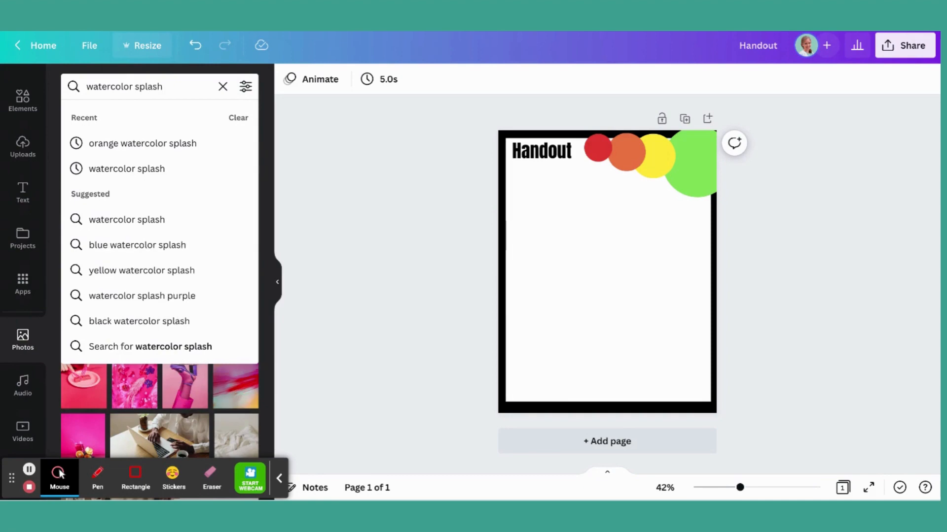
{"action": "key", "text": "Return"}
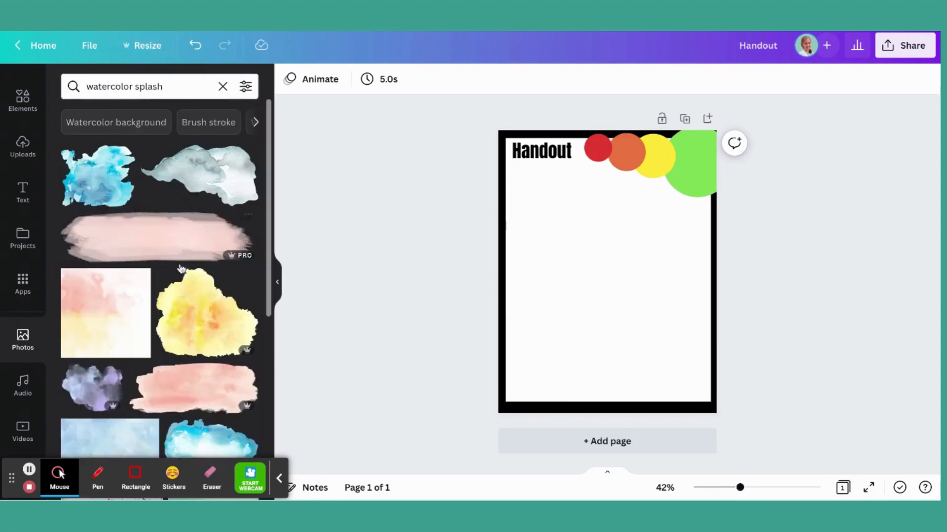
Find the pink watercolor image with orange drips among the photo results and add it to the page.
{"action": "scroll", "coordinate": [186, 376], "scroll_direction": "down", "scroll_amount": 5}
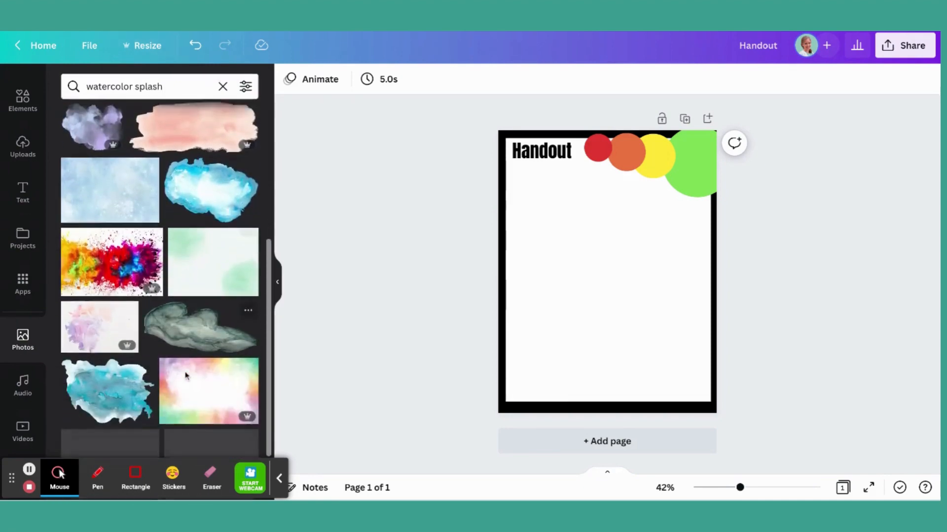
{"action": "scroll", "coordinate": [186, 376], "scroll_direction": "down", "scroll_amount": 5}
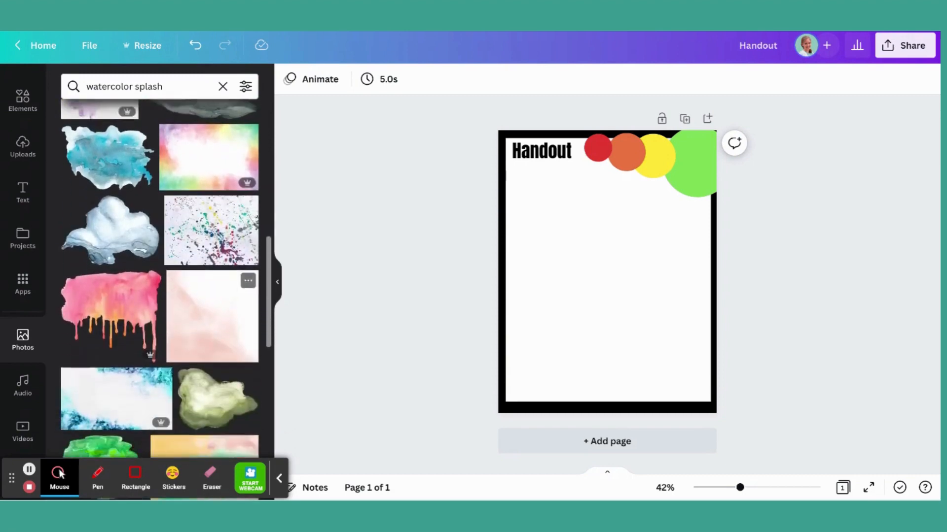
{"action": "scroll", "coordinate": [212, 361], "scroll_direction": "down", "scroll_amount": 2}
{"action": "scroll", "coordinate": [212, 375], "scroll_direction": "up", "scroll_amount": 2}
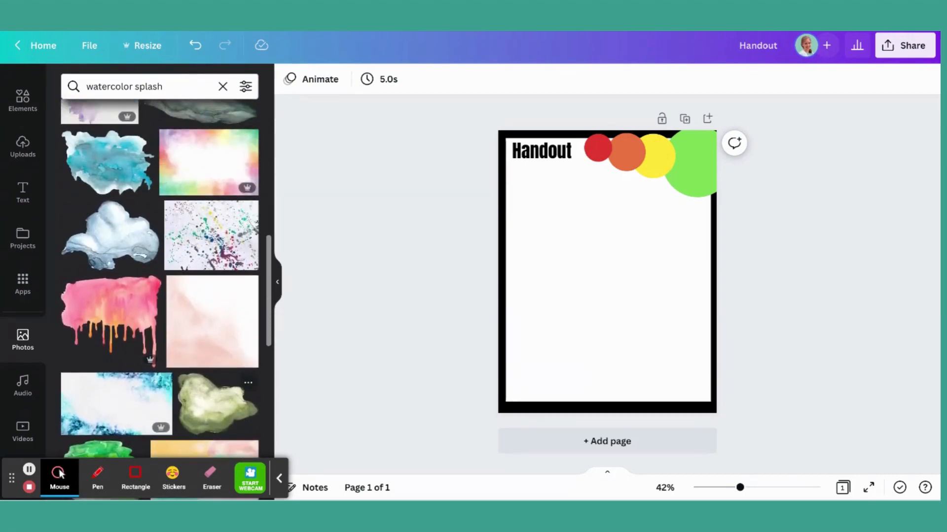
{"action": "left_click", "coordinate": [113, 313]}
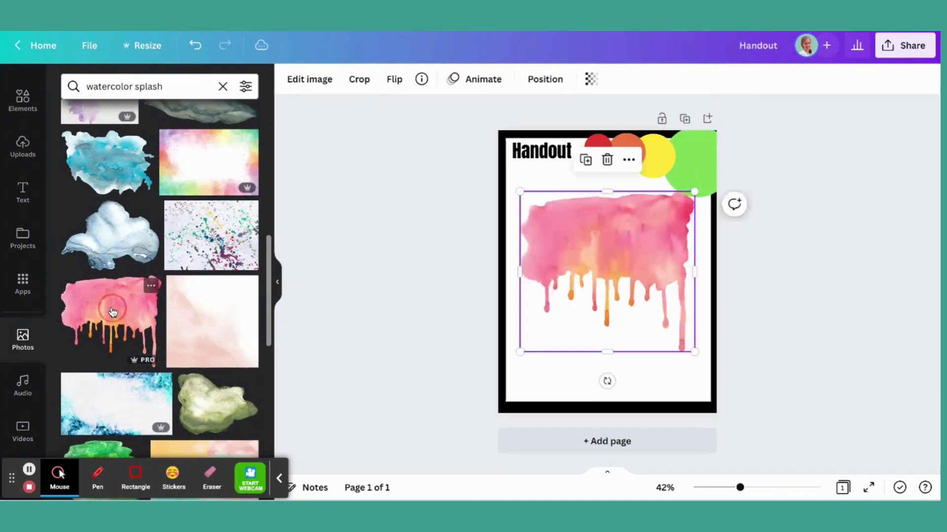
Shrink the pink drip image to slightly wider than the Handout title and place it in the page's top-left corner behind the title.
{"action": "left_click_drag", "start_coordinate": [694, 192], "coordinate": [615, 261]}
{"action": "left_click_drag", "start_coordinate": [566, 300], "coordinate": [548, 173]}
{"action": "left_click_drag", "start_coordinate": [598, 223], "coordinate": [583, 210]}
{"action": "left_click_drag", "start_coordinate": [548, 183], "coordinate": [547, 179]}
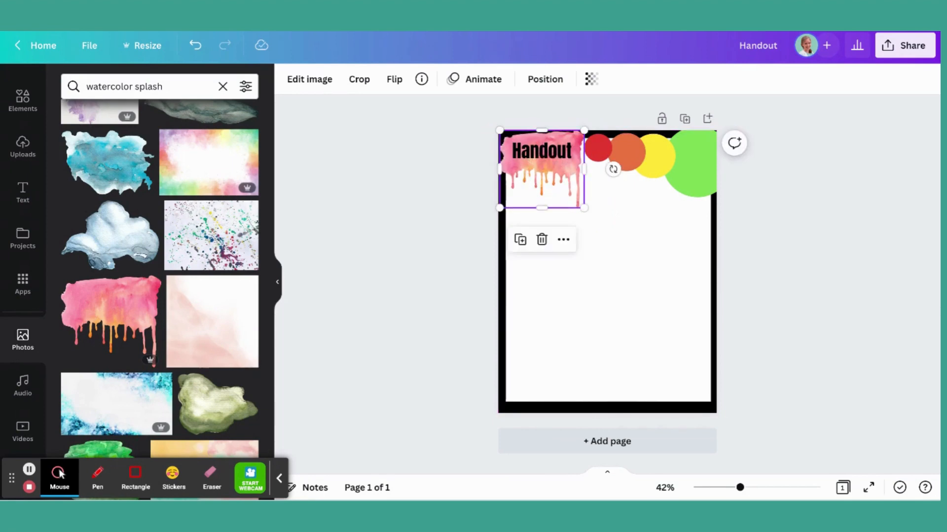
Delete the red, orange, yellow and green circles from the page header.
{"action": "left_click", "coordinate": [599, 154]}
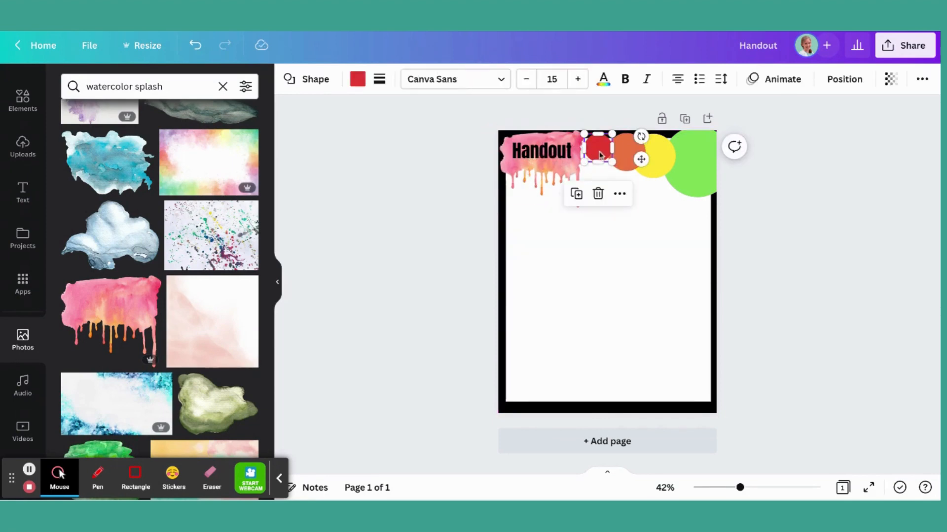
{"action": "key", "text": "Delete"}
{"action": "left_click", "coordinate": [627, 162]}
{"action": "key", "text": "Delete"}
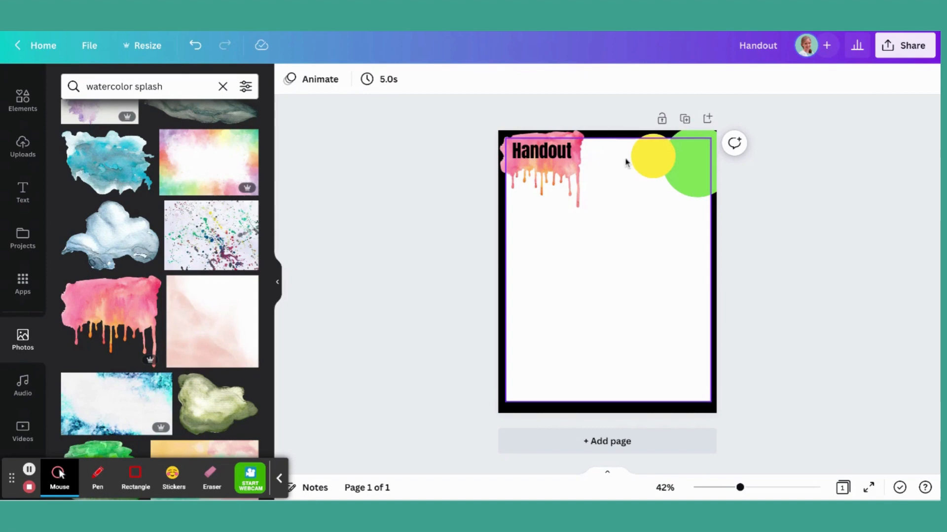
{"action": "left_click", "coordinate": [653, 159]}
{"action": "key", "text": "Delete"}
{"action": "left_click", "coordinate": [688, 161]}
{"action": "key", "text": "Delete"}
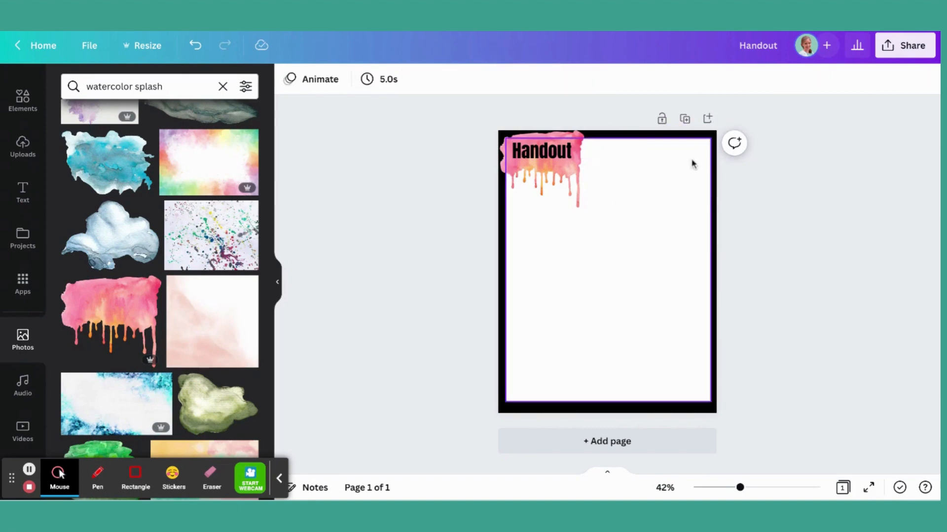
Send the pink drip image to the back of the page's layers.
{"action": "left_click", "coordinate": [562, 180]}
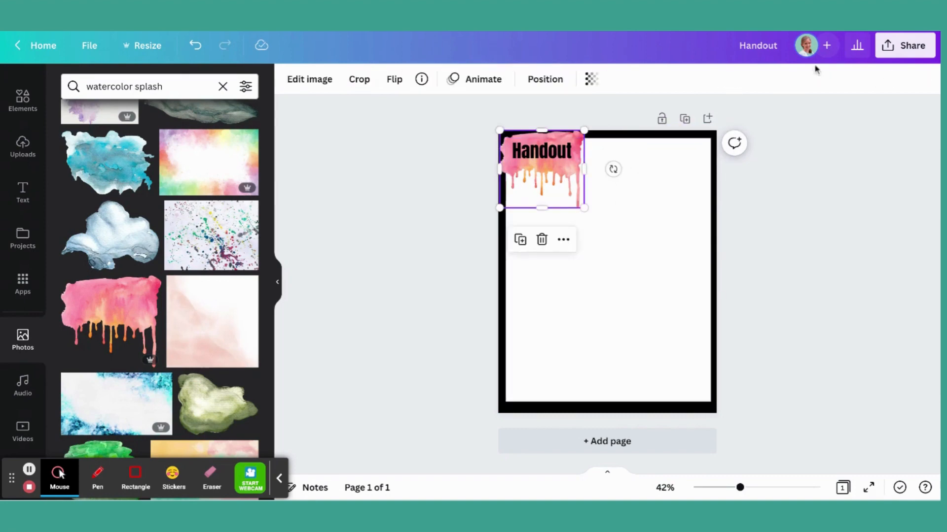
{"action": "left_click", "coordinate": [549, 80]}
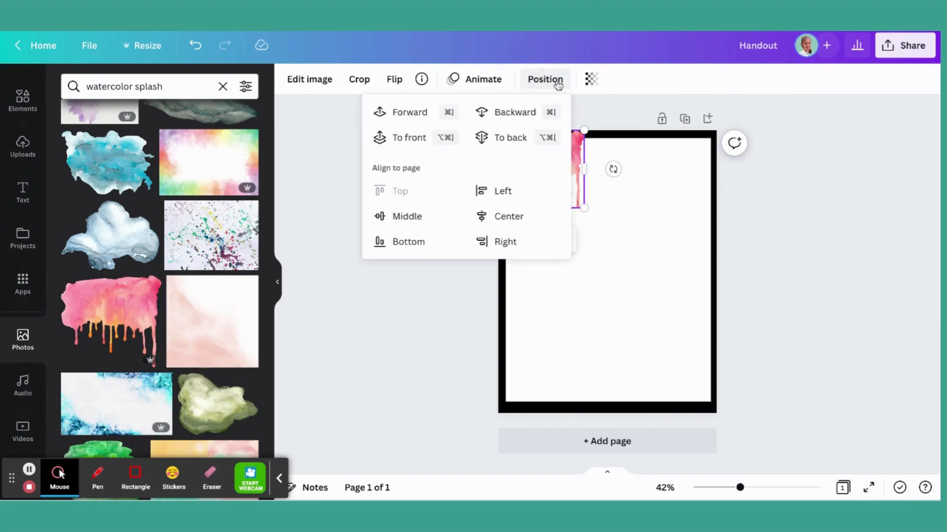
{"action": "left_click", "coordinate": [507, 118]}
{"action": "left_click", "coordinate": [500, 137]}
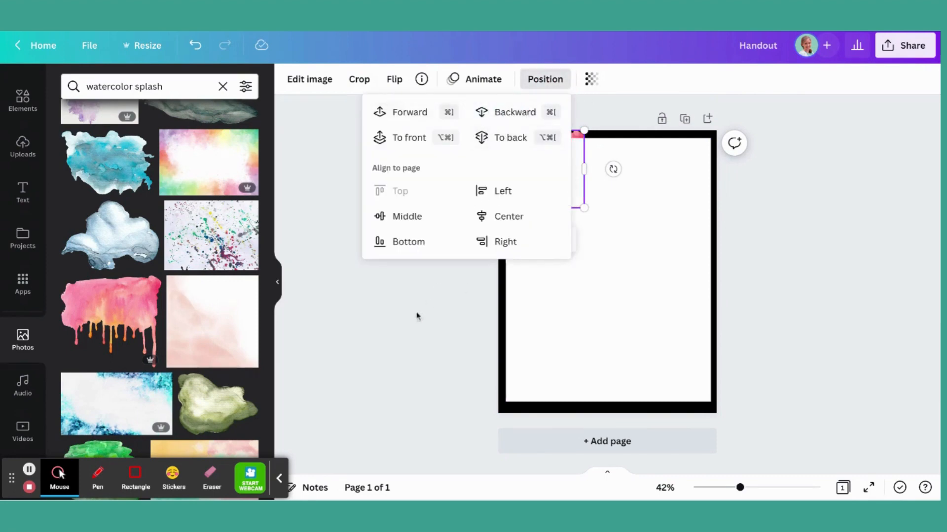
{"action": "left_click", "coordinate": [416, 315]}
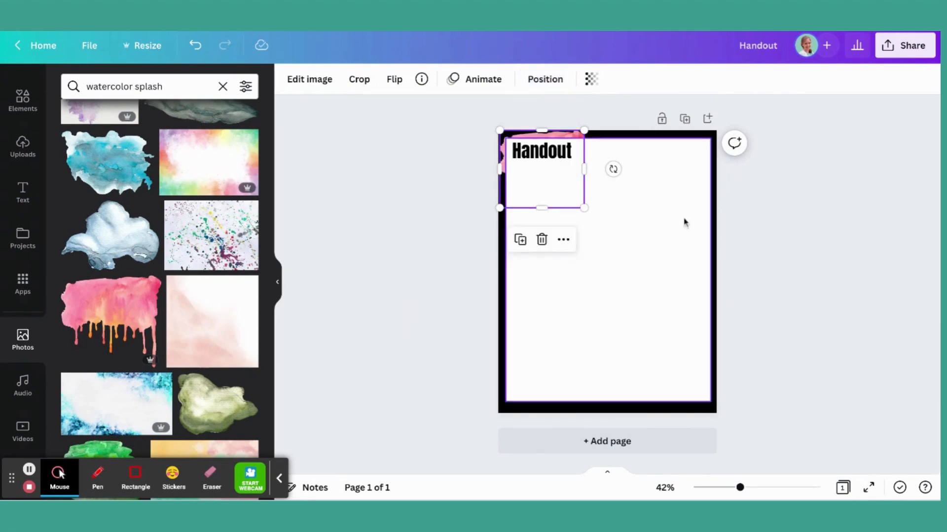
Send the white rectangle backward one layer so it sits behind the pink drip image.
{"action": "left_click", "coordinate": [673, 191]}
{"action": "left_click", "coordinate": [844, 79]}
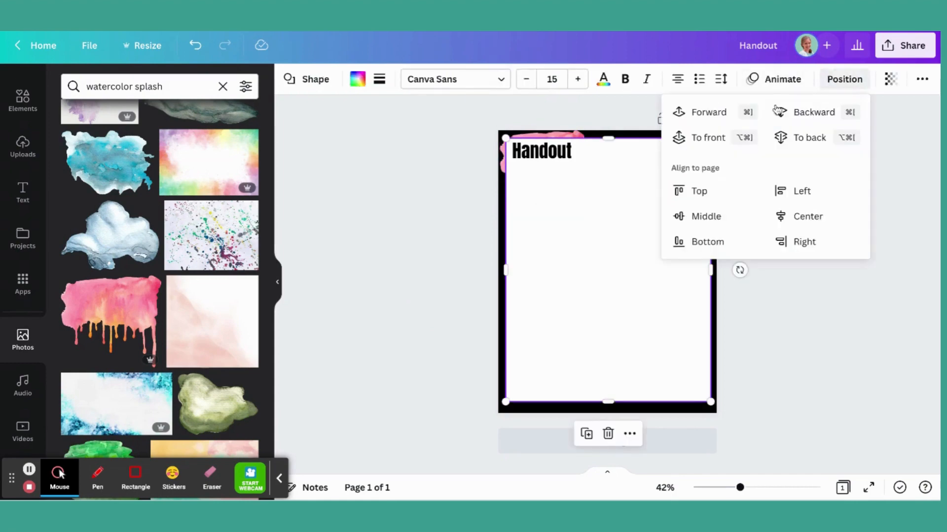
{"action": "left_click", "coordinate": [803, 111]}
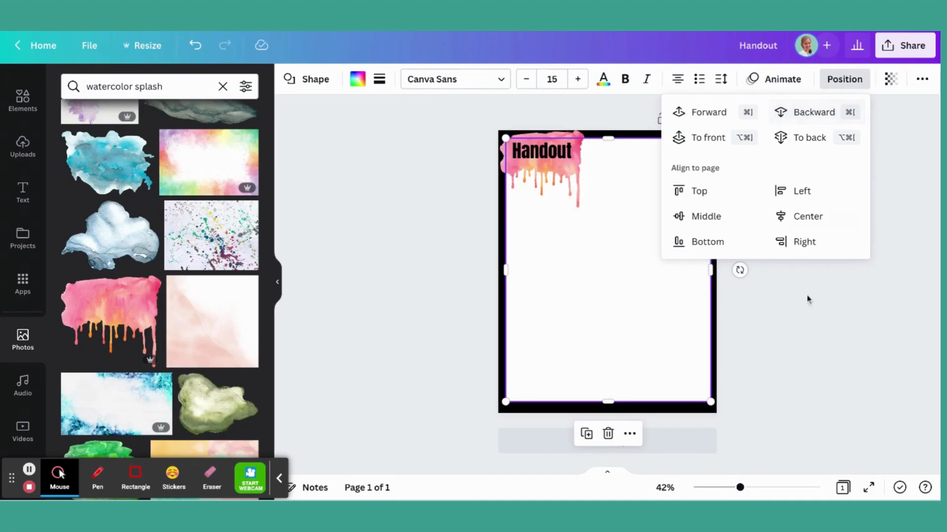
{"action": "left_click", "coordinate": [816, 359]}
{"action": "left_click", "coordinate": [815, 355]}
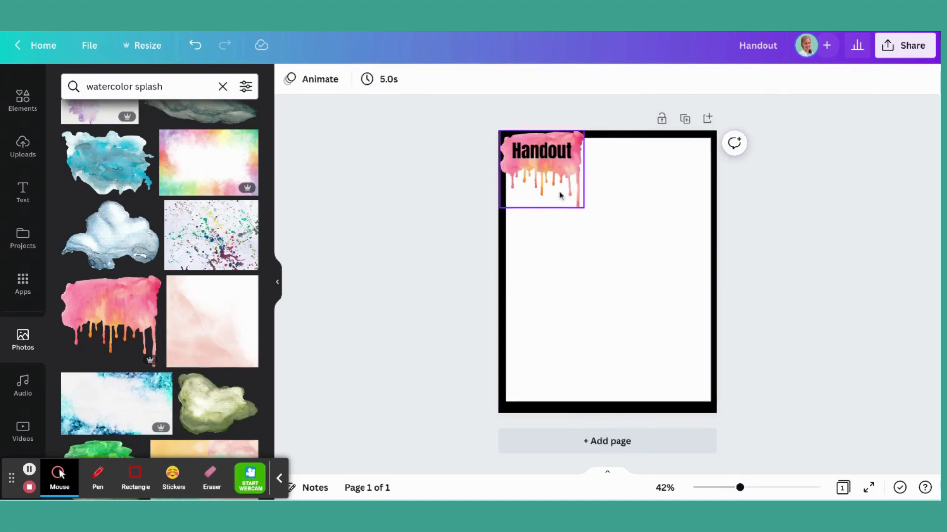
Add the blue watercolor splash, shrink it to about half its width and place it overlapping the lower right of the pink drip image.
{"action": "left_click", "coordinate": [102, 171]}
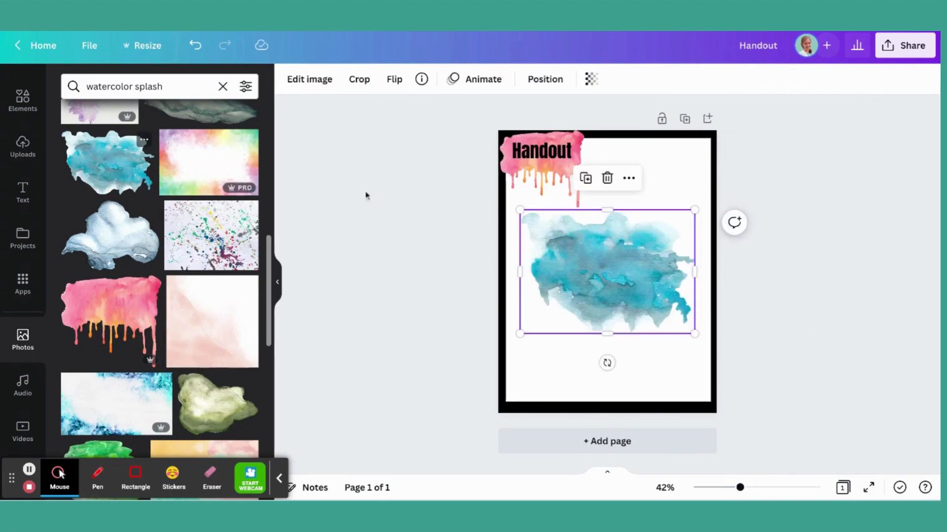
{"action": "left_click_drag", "start_coordinate": [695, 334], "coordinate": [605, 270]}
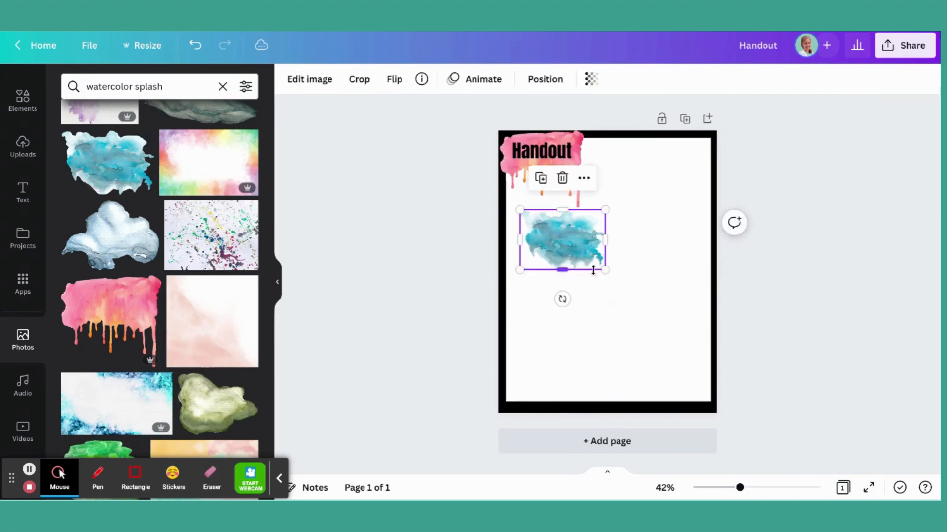
{"action": "left_click_drag", "start_coordinate": [562, 240], "coordinate": [564, 179]}
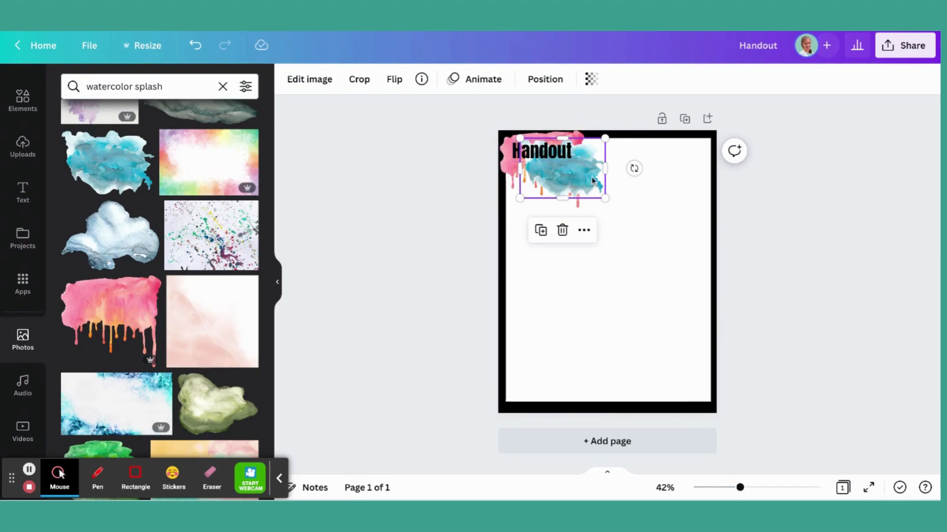
Send the blue watercolor splash backward one layer so it sits behind the pink drip image.
{"action": "left_click", "coordinate": [544, 85]}
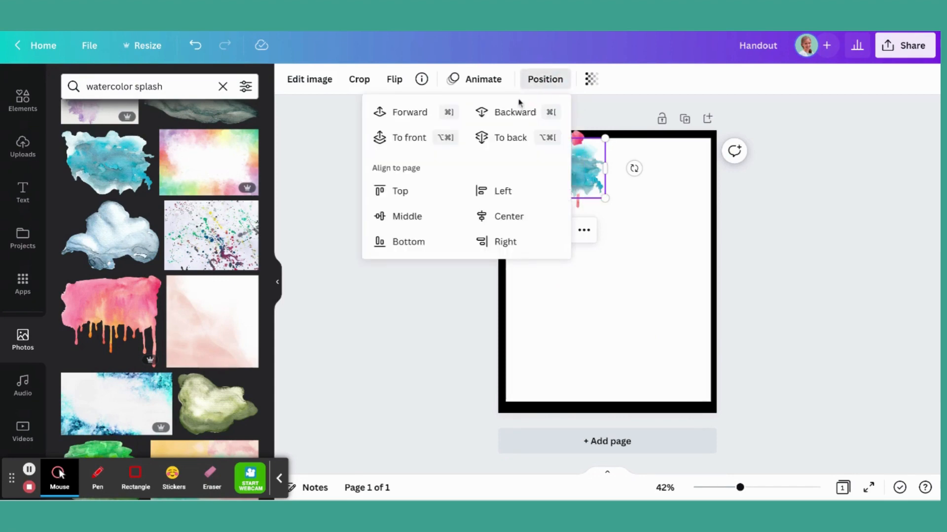
{"action": "left_click", "coordinate": [510, 111]}
{"action": "left_click", "coordinate": [806, 273]}
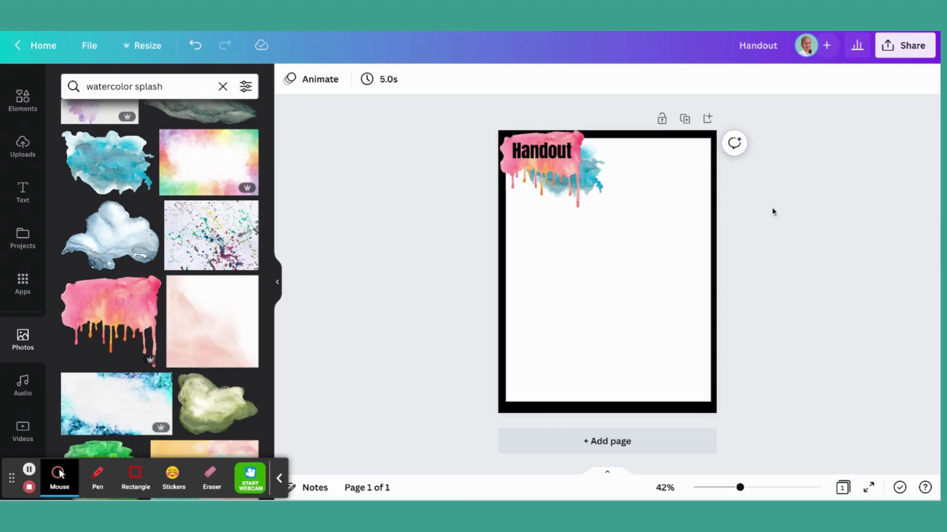
{"action": "left_click", "coordinate": [556, 177]}
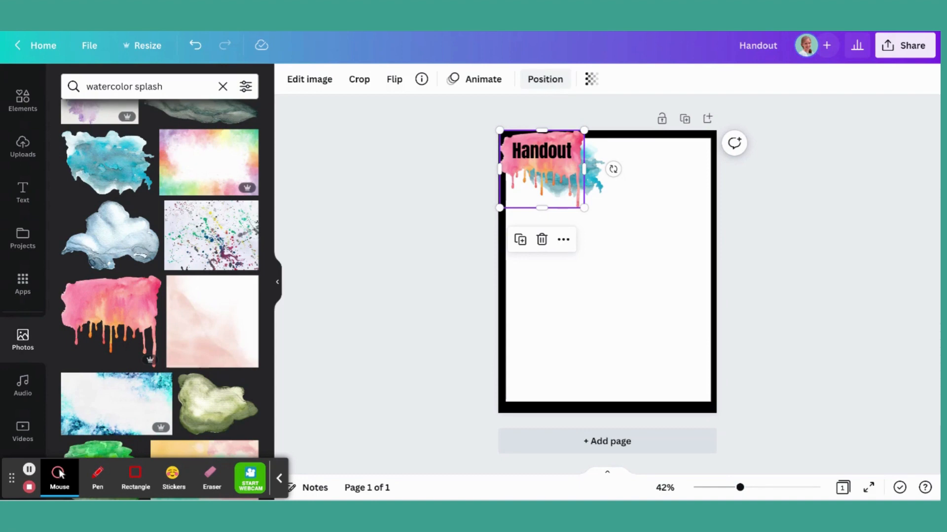
{"action": "left_click", "coordinate": [835, 221]}
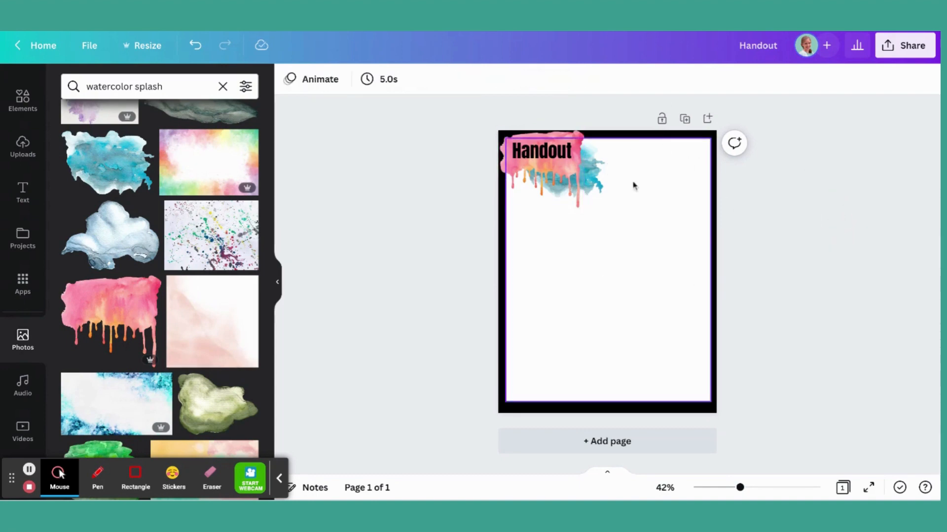